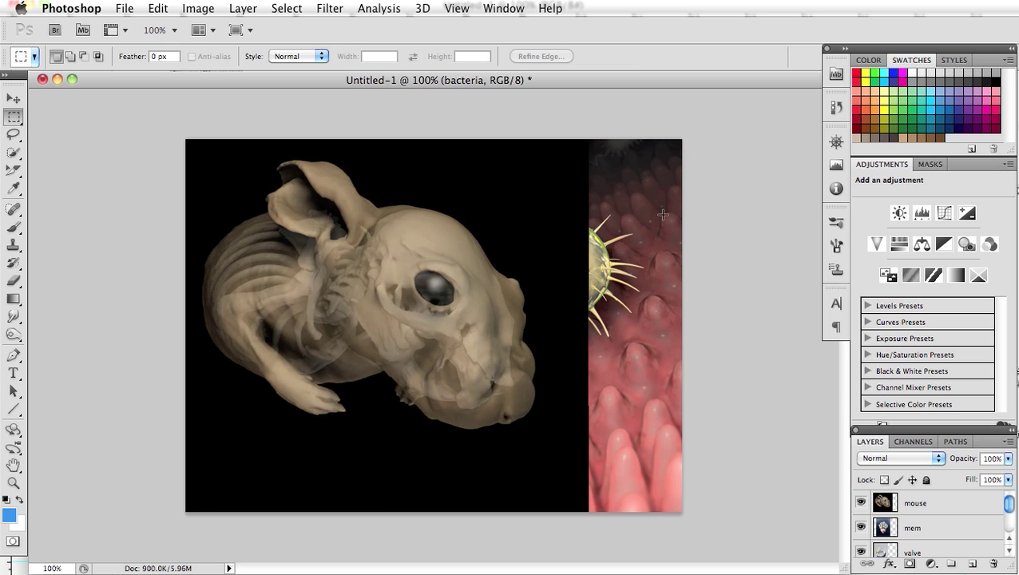
Hide the mouse, mem and valve layers so only the bacteria artwork shows, and reveal the bacteria layer in the layer list.
{"action": "left_click", "coordinate": [859, 503]}
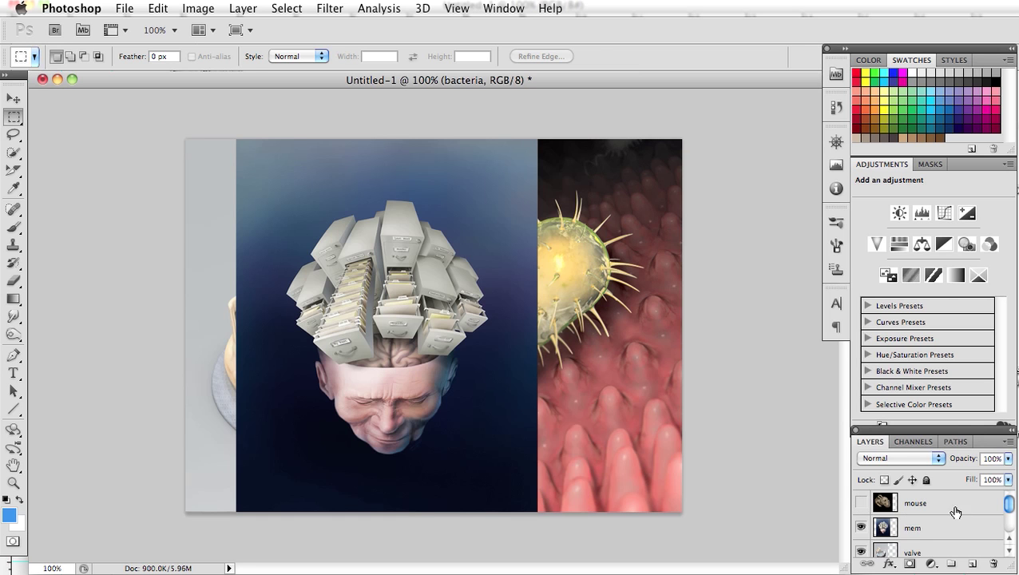
{"action": "left_click", "coordinate": [859, 527]}
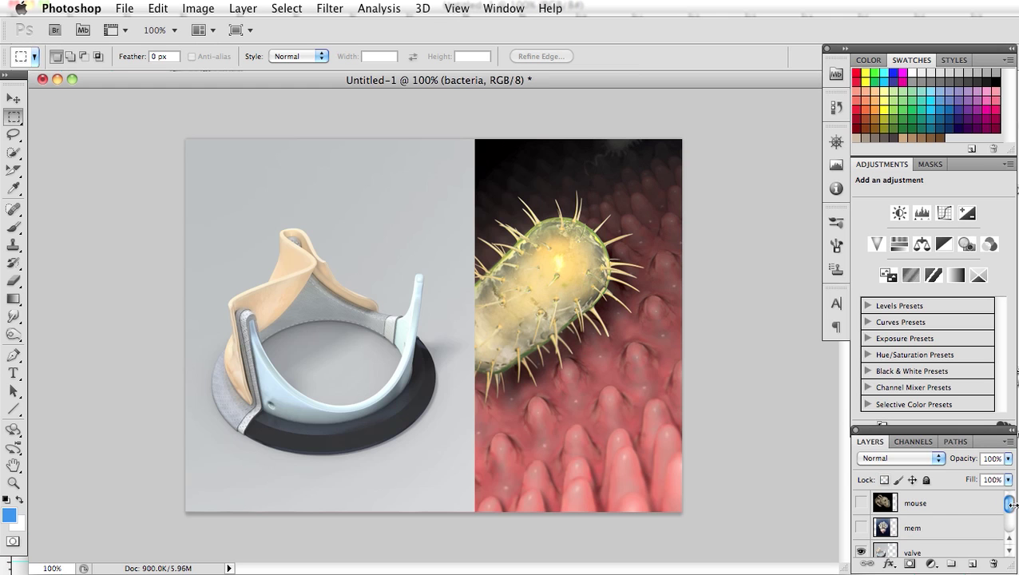
{"action": "left_click", "coordinate": [860, 551]}
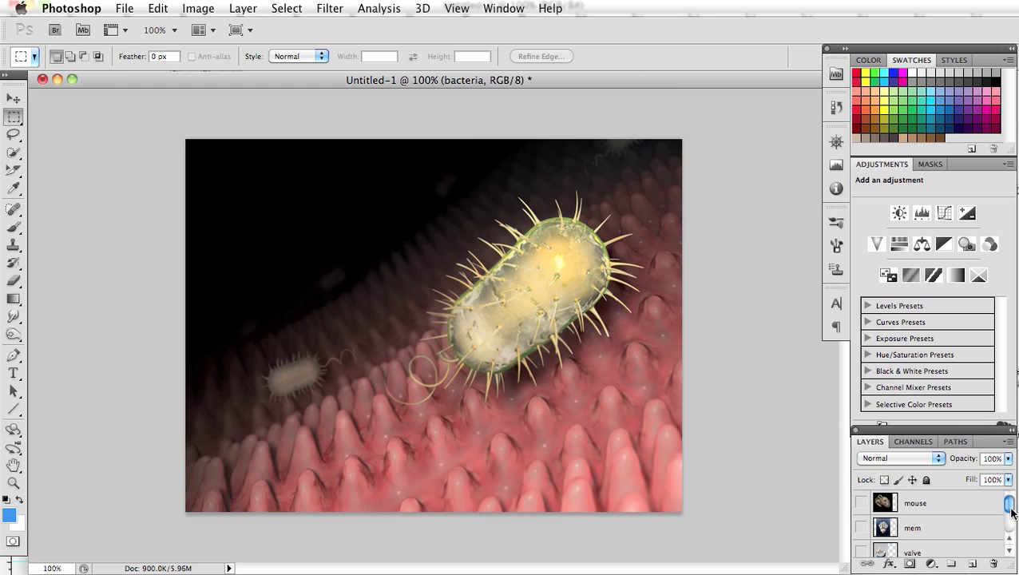
{"action": "left_click_drag", "start_coordinate": [1012, 511], "coordinate": [1013, 536]}
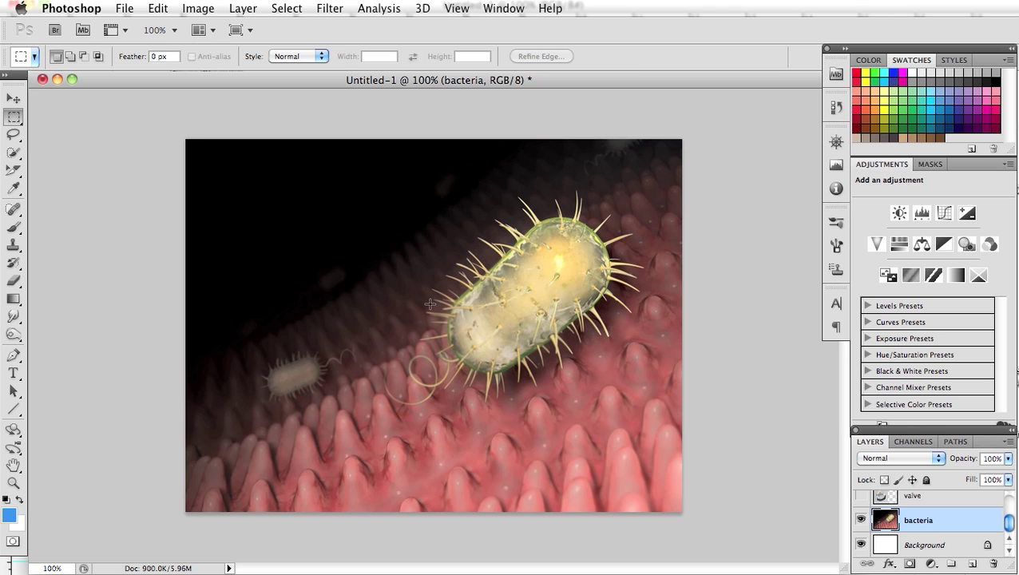
Try a rectangular marquee selection around the large bacterium and deselect it.
{"action": "left_click", "coordinate": [13, 116]}
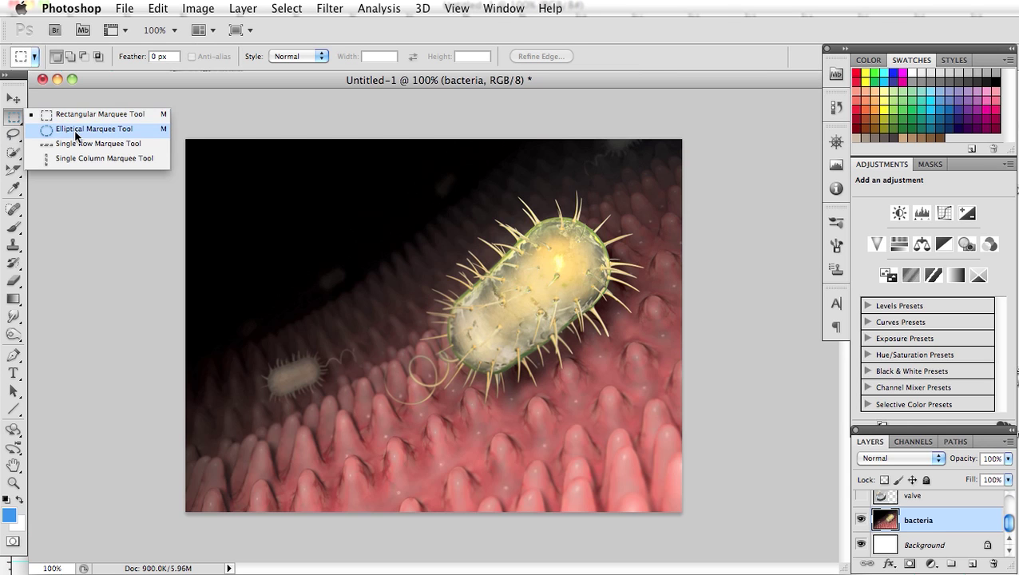
{"action": "left_click", "coordinate": [78, 121]}
{"action": "left_click_drag", "start_coordinate": [565, 366], "coordinate": [625, 403]}
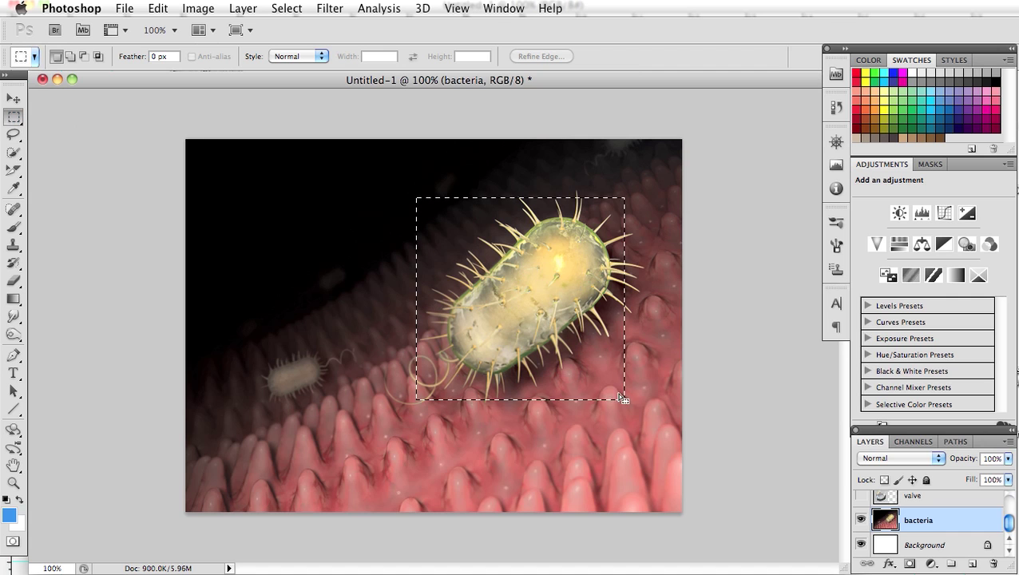
{"action": "left_click", "coordinate": [556, 354]}
Try an elliptical marquee selection around the large bacterium's body and deselect it.
{"action": "left_click", "coordinate": [20, 119]}
{"action": "left_click", "coordinate": [79, 121]}
{"action": "left_click_drag", "start_coordinate": [633, 395], "coordinate": [634, 396]}
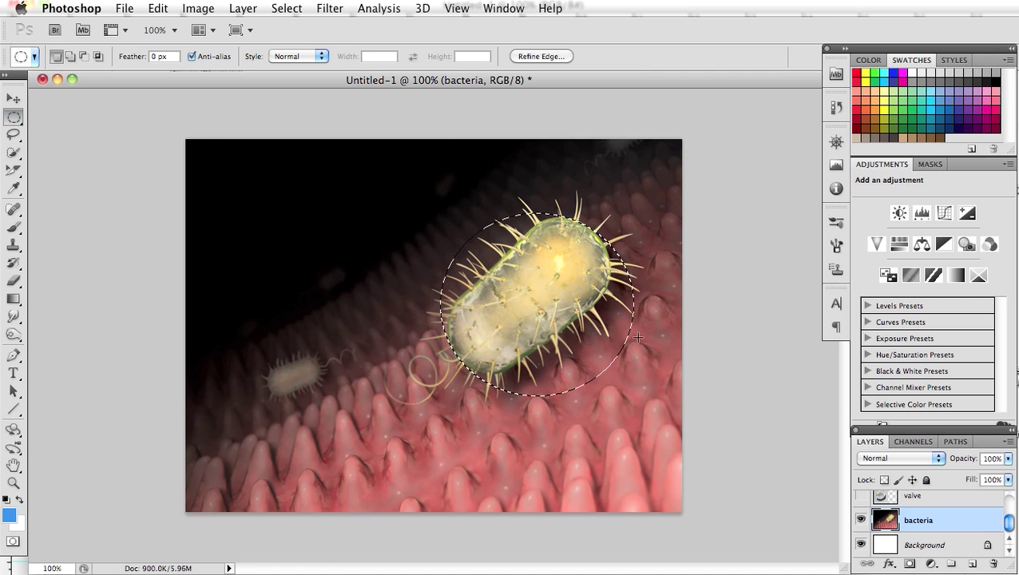
{"action": "left_click", "coordinate": [500, 327]}
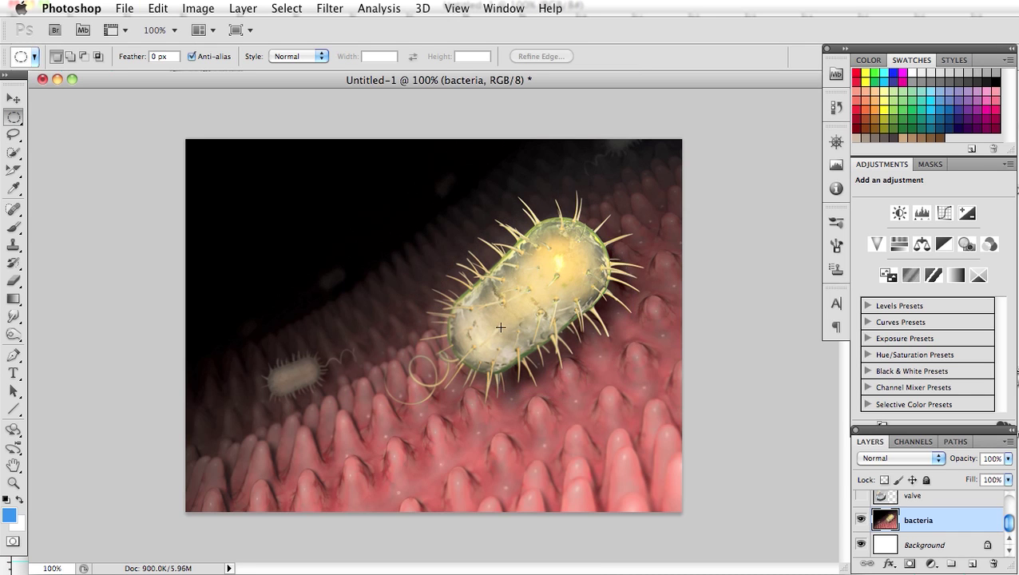
Try outlining the large bacterium freehand with the Lasso tool at 300% zoom, and clear the selection.
{"action": "left_click", "coordinate": [18, 137]}
{"action": "left_click", "coordinate": [16, 140]}
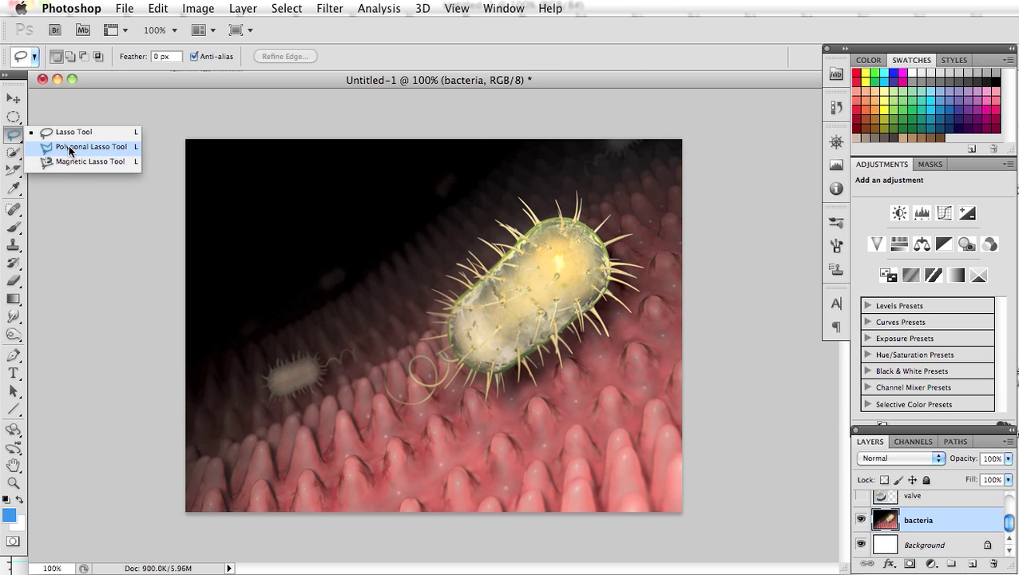
{"action": "left_click", "coordinate": [72, 132]}
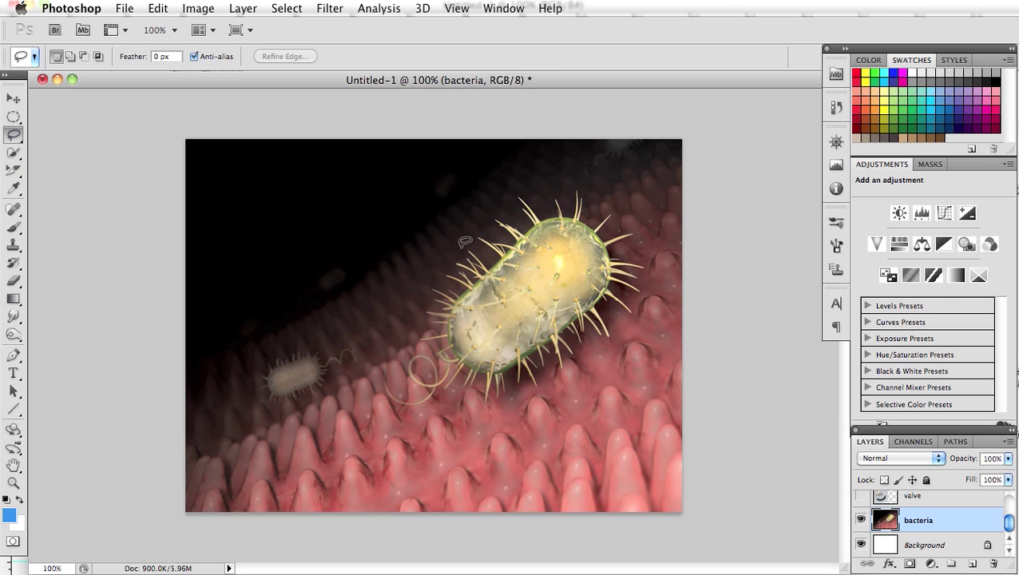
{"action": "key", "text": "super+plus"}
{"action": "key", "text": "super+plus"}
{"action": "left_click_drag", "start_coordinate": [286, 423], "coordinate": [436, 307]}
{"action": "left_click_drag", "start_coordinate": [651, 291], "coordinate": [641, 289]}
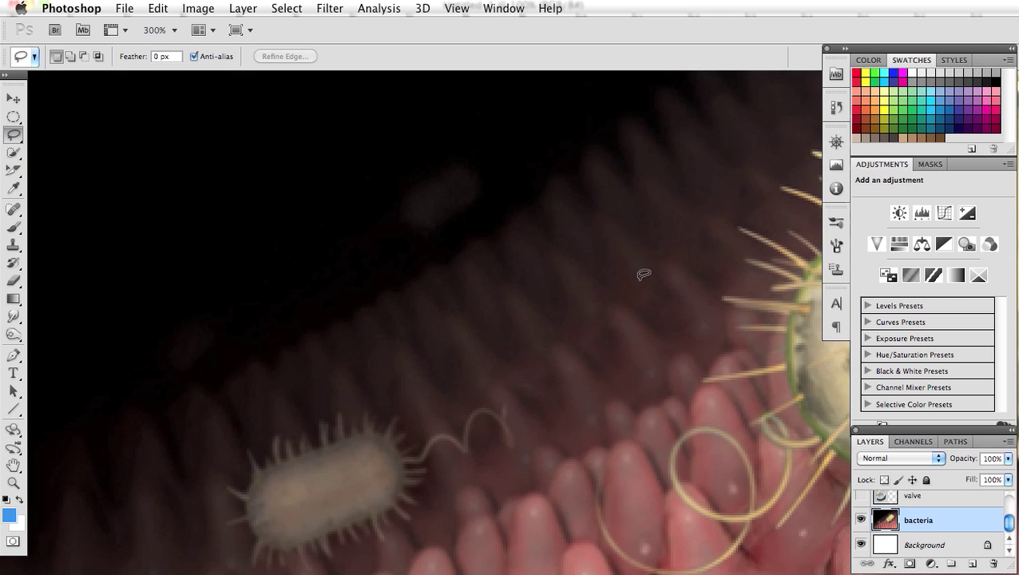
{"action": "left_click_drag", "start_coordinate": [691, 284], "coordinate": [189, 358]}
{"action": "left_click_drag", "start_coordinate": [307, 319], "coordinate": [171, 444]}
{"action": "mouse_move", "coordinate": [433, 214]}
{"action": "left_mouse_down"}
{"action": "mouse_move", "coordinate": [369, 140]}
{"action": "mouse_move", "coordinate": [423, 220]}
{"action": "left_mouse_up"}
{"action": "key", "text": "super+d"}
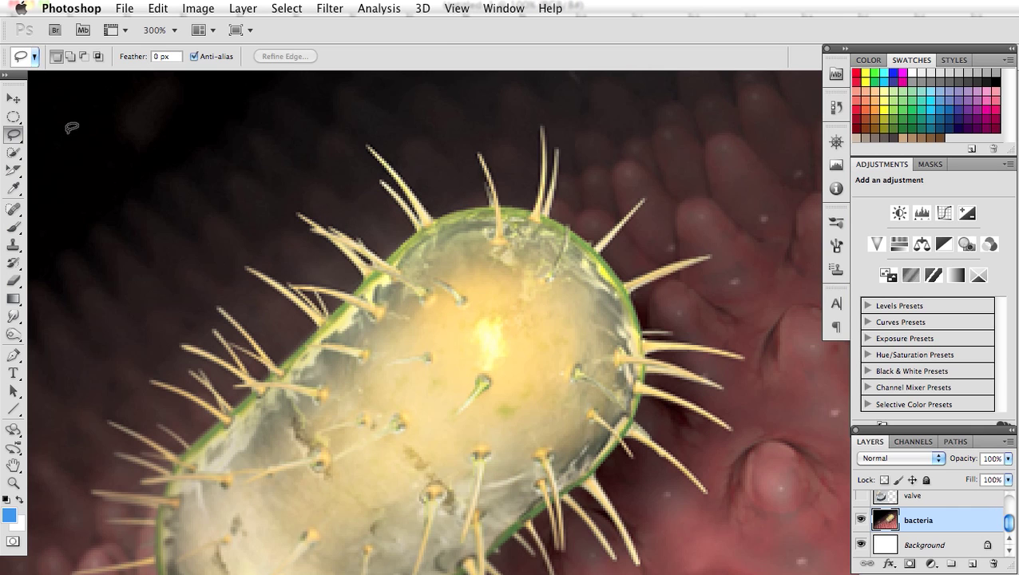
Try tracing the bacterium's upper-left edge and spikes with the Magnetic Lasso, and cancel the outline.
{"action": "left_click_drag", "start_coordinate": [13, 134], "coordinate": [80, 161]}
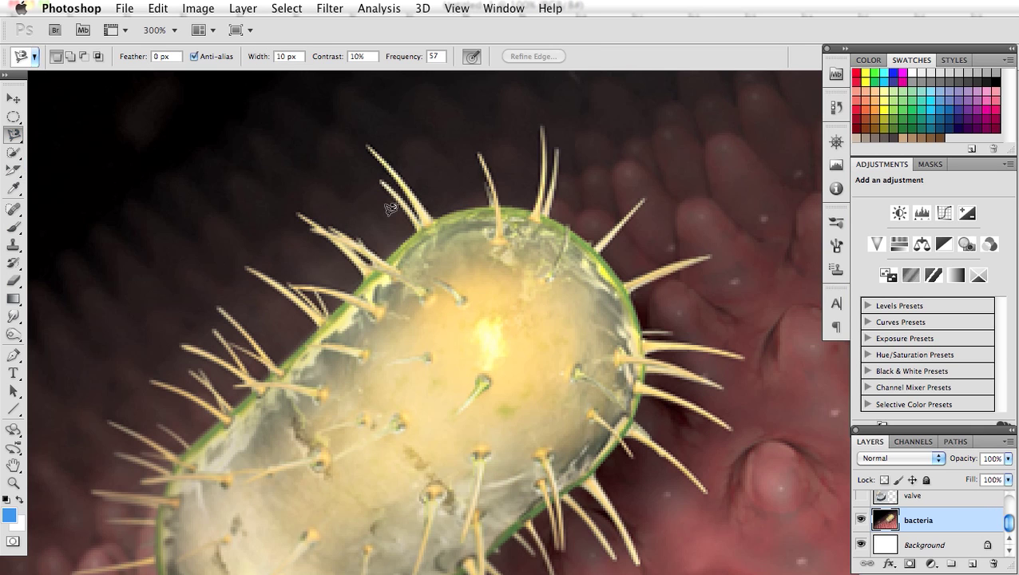
{"action": "left_click", "coordinate": [438, 211]}
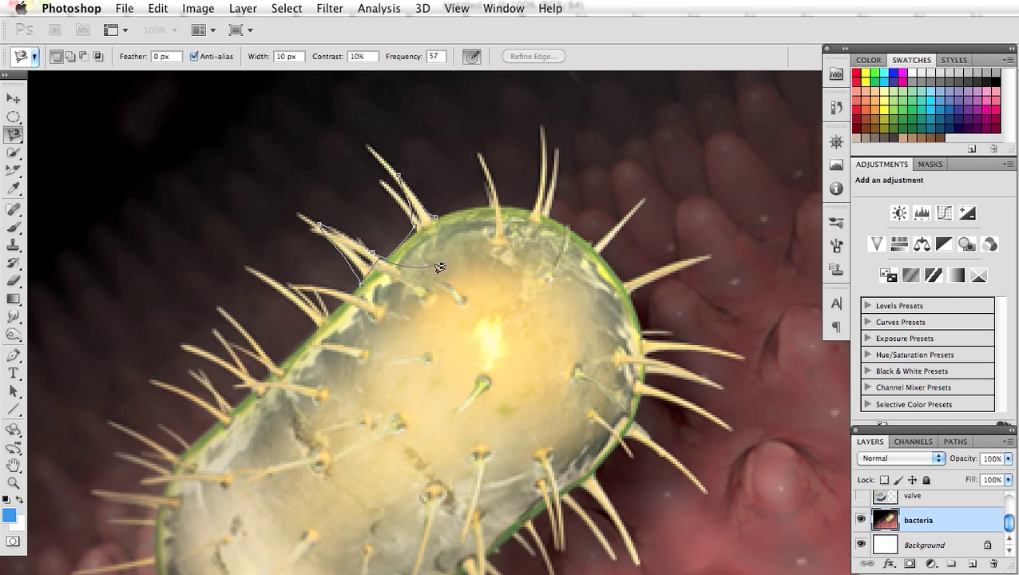
{"action": "key", "text": "Escape"}
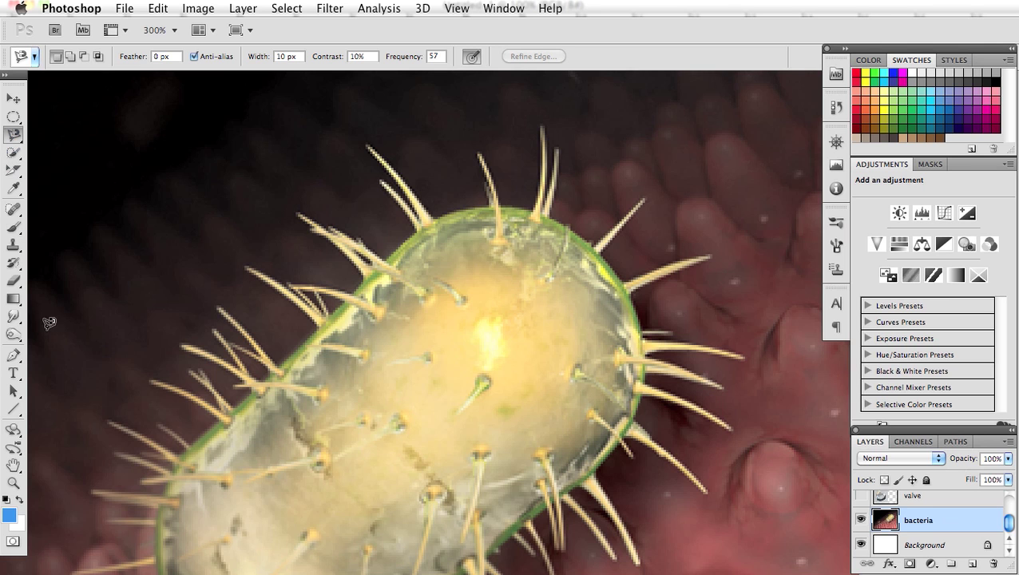
Choose the standard Pen tool for drawing a path around the bacterium.
{"action": "left_click", "coordinate": [14, 358]}
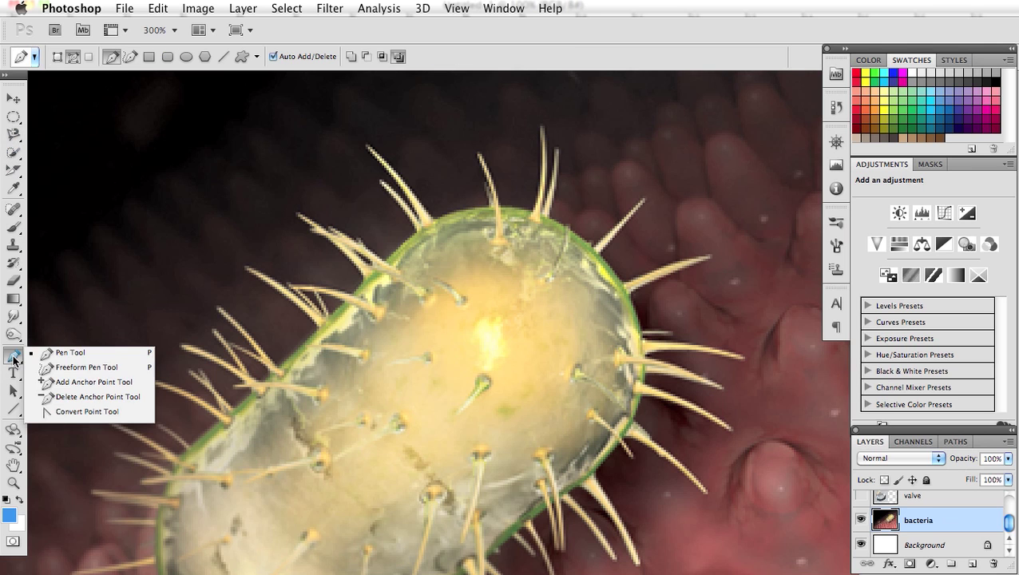
{"action": "left_click", "coordinate": [64, 353]}
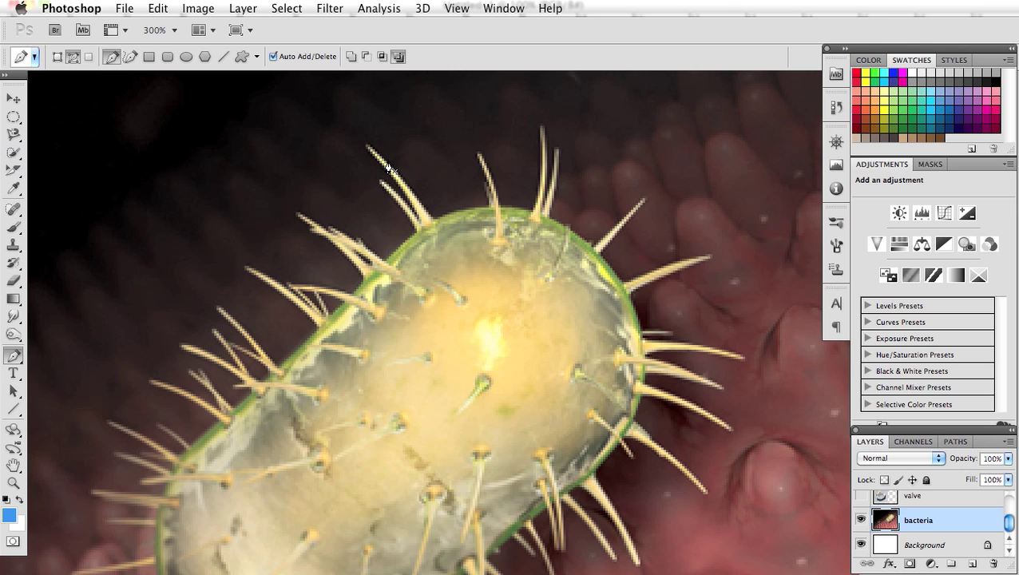
Try placing curved path points near the upper-left spike and above the bacterium, and undo them.
{"action": "left_click_drag", "start_coordinate": [388, 161], "coordinate": [428, 166]}
{"action": "left_click_drag", "start_coordinate": [494, 107], "coordinate": [540, 166]}
{"action": "key", "text": "ctrl+z"}
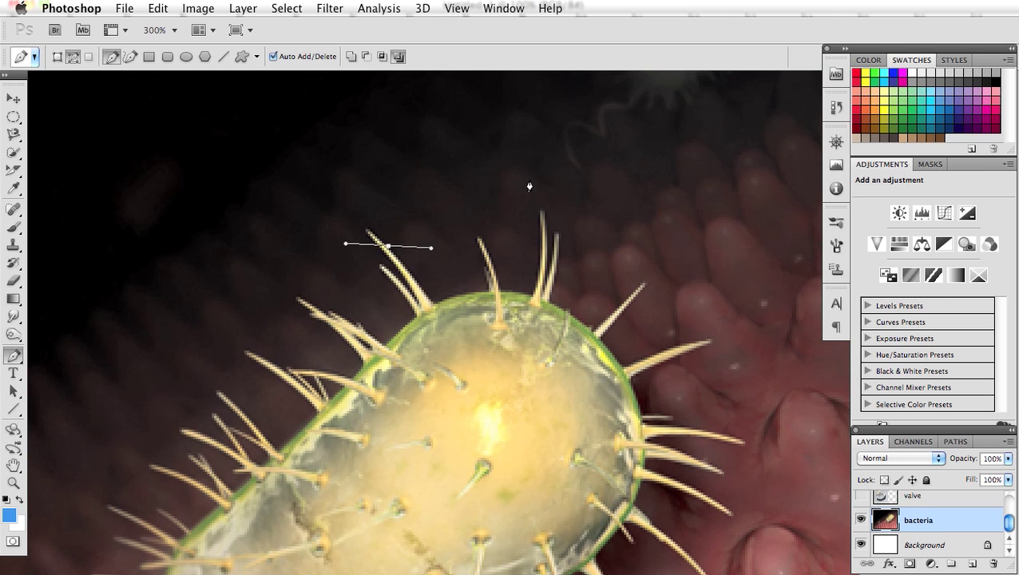
{"action": "key", "text": "ctrl+z"}
{"action": "key", "text": "ctrl+z"}
{"action": "key", "text": "ctrl+alt+z"}
Trace a pen path from the upper-left spike along the bacterium's top edge, around the middle spike and the two tall spikes.
{"action": "left_click_drag", "start_coordinate": [382, 239], "coordinate": [471, 294]}
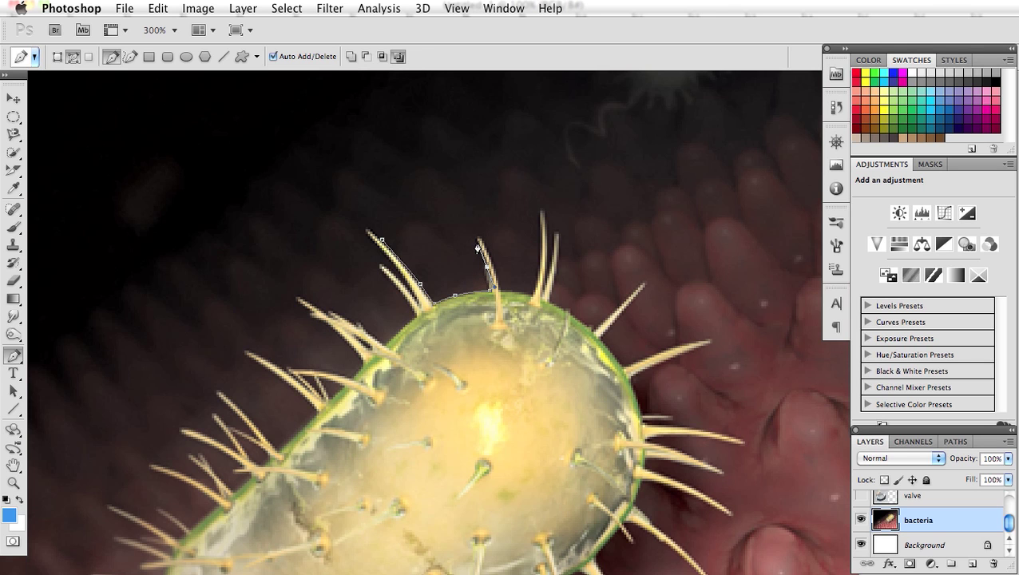
{"action": "left_click", "coordinate": [478, 240]}
{"action": "left_click_drag", "start_coordinate": [489, 261], "coordinate": [493, 267]}
{"action": "left_click_drag", "start_coordinate": [531, 296], "coordinate": [532, 301]}
{"action": "left_click_drag", "start_coordinate": [539, 262], "coordinate": [562, 261]}
{"action": "left_click", "coordinate": [548, 307]}
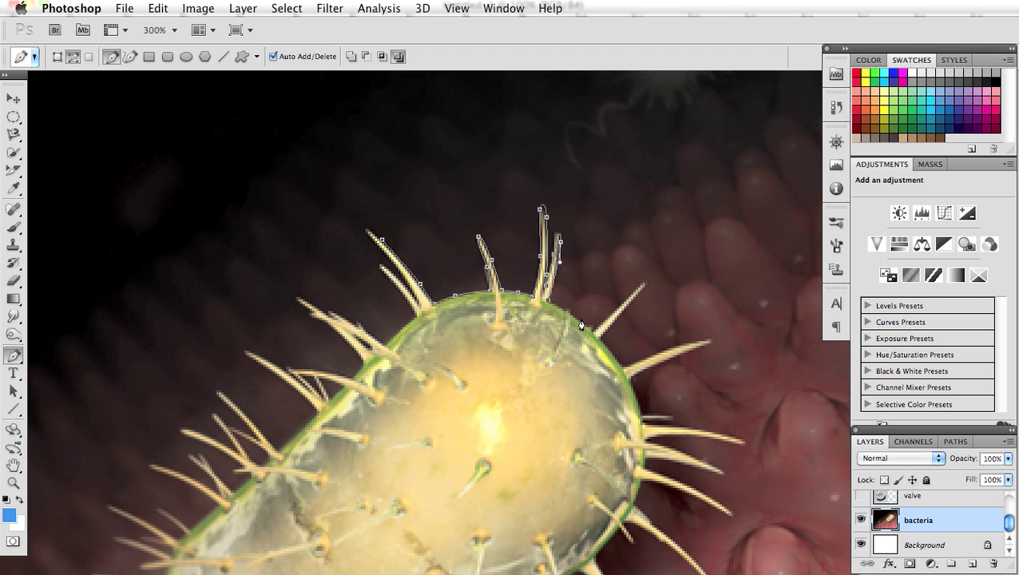
Continue the path along the bacterium's upper-right edge, outlining the two spikes there.
{"action": "left_click", "coordinate": [630, 292]}
{"action": "left_click", "coordinate": [643, 282]}
{"action": "left_click_drag", "start_coordinate": [611, 363], "coordinate": [621, 374]}
{"action": "left_click_drag", "start_coordinate": [653, 353], "coordinate": [714, 347]}
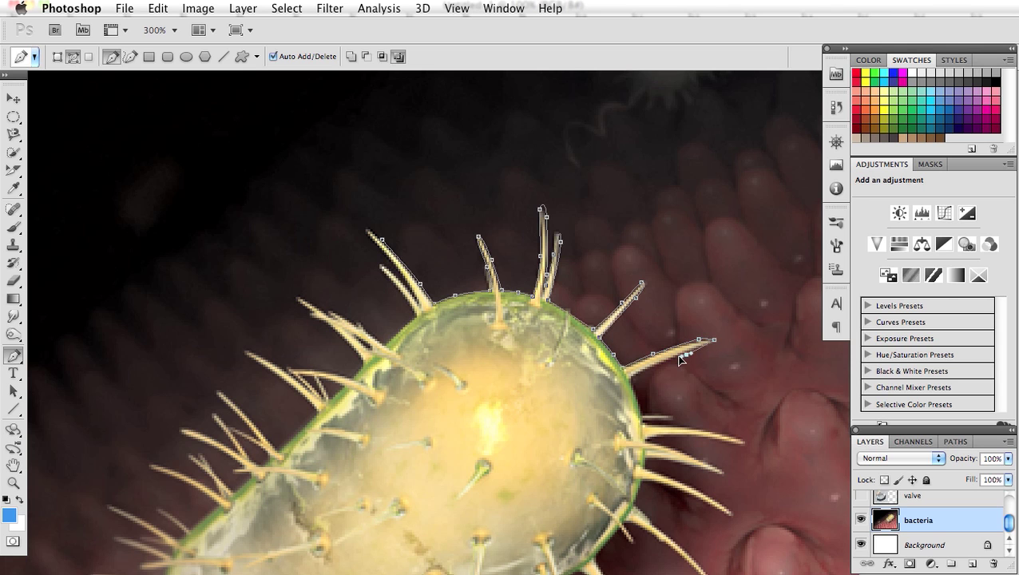
{"action": "left_click", "coordinate": [630, 382]}
Close the path by curving through the bacterium's body, up its left edge and around the starting spike, and deselect its anchor points.
{"action": "left_click_drag", "start_coordinate": [465, 447], "coordinate": [397, 444]}
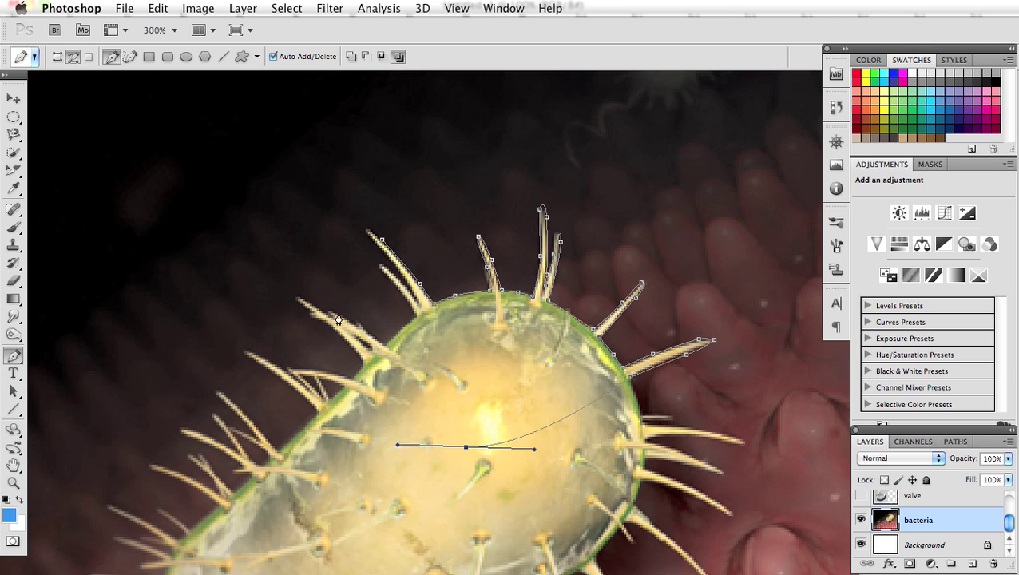
{"action": "left_click_drag", "start_coordinate": [386, 349], "coordinate": [399, 334]}
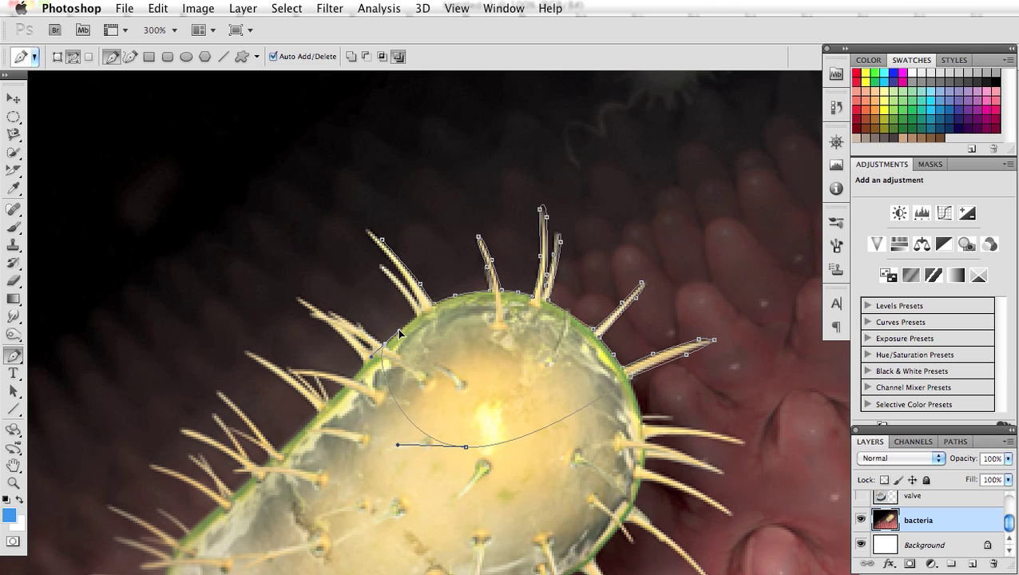
{"action": "left_click", "coordinate": [418, 318]}
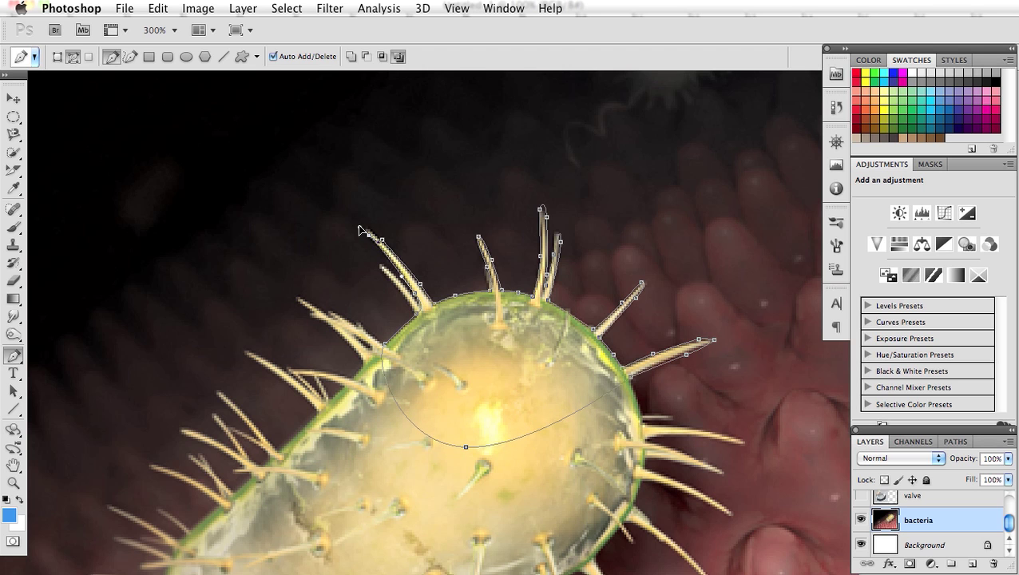
{"action": "left_click_drag", "start_coordinate": [380, 241], "coordinate": [399, 256]}
{"action": "left_click", "coordinate": [399, 256], "text": "super"}
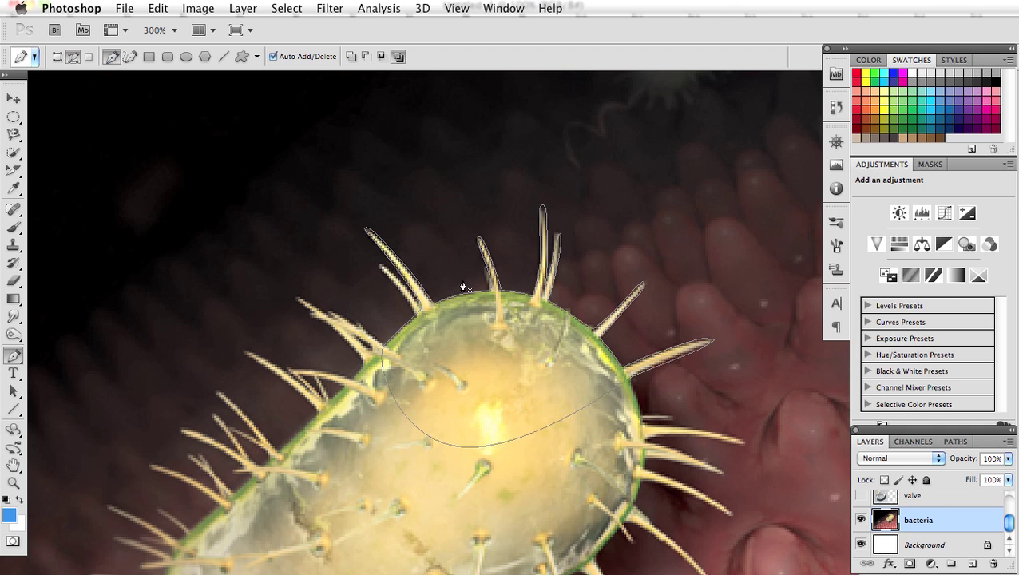
Save the work path under the name bacteria-1.
{"action": "left_click", "coordinate": [955, 442]}
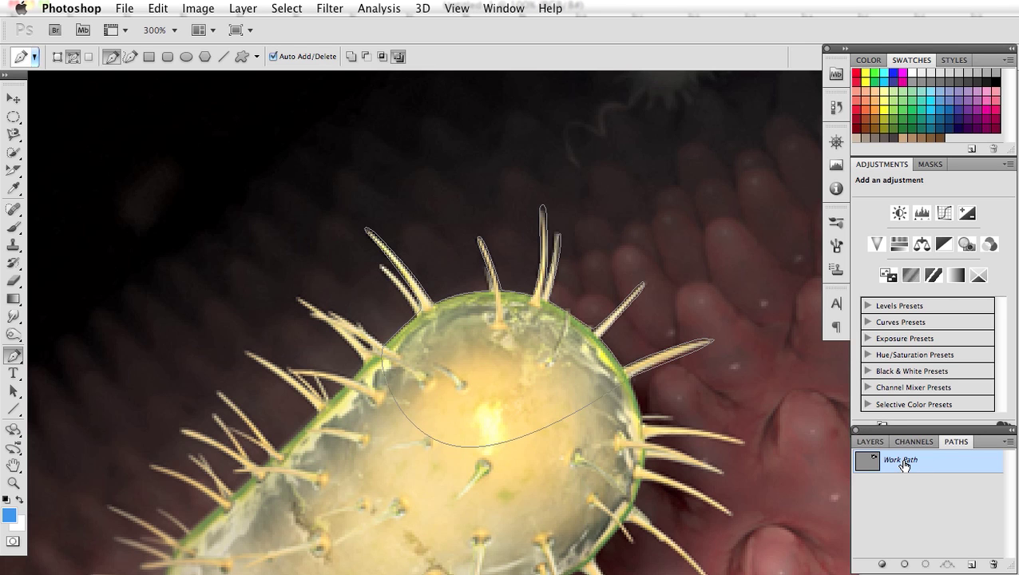
{"action": "double_click", "coordinate": [895, 465]}
{"action": "type", "text": "bacteria"}
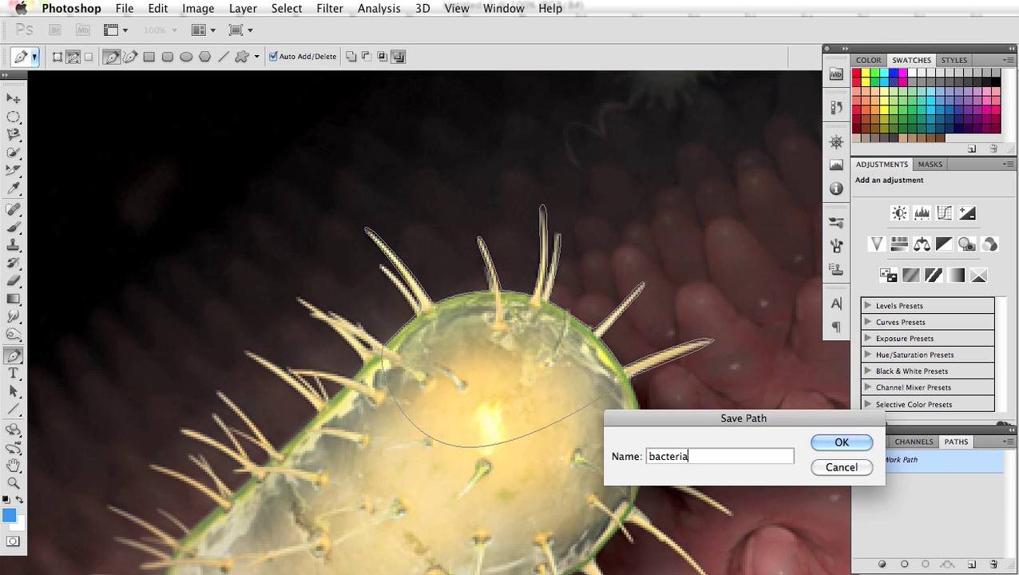
{"action": "type", "text": "-1"}
{"action": "key", "text": "Return"}
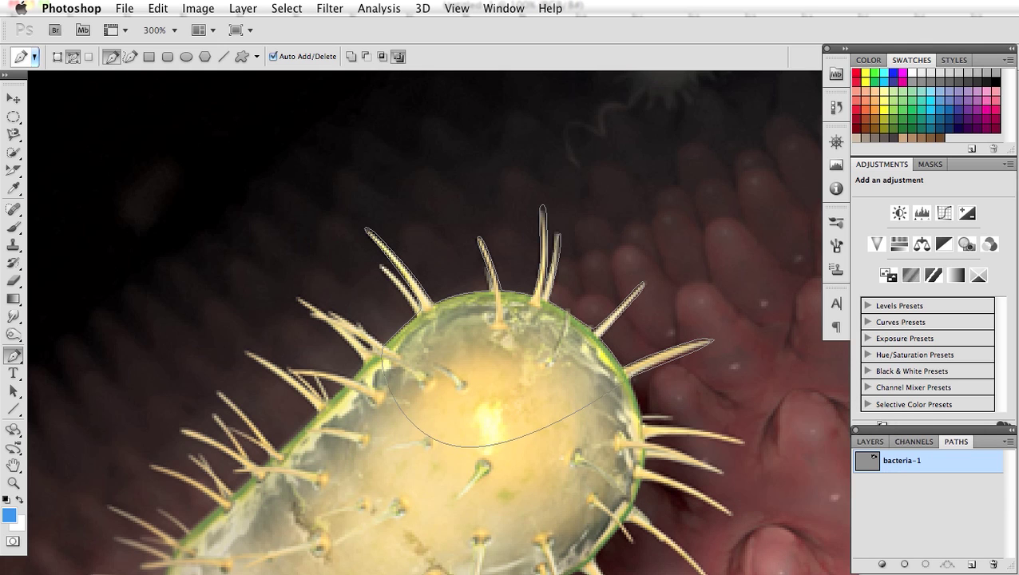
Deselect the bacteria-1 path to hide its outline, and select it again.
{"action": "left_click", "coordinate": [894, 502]}
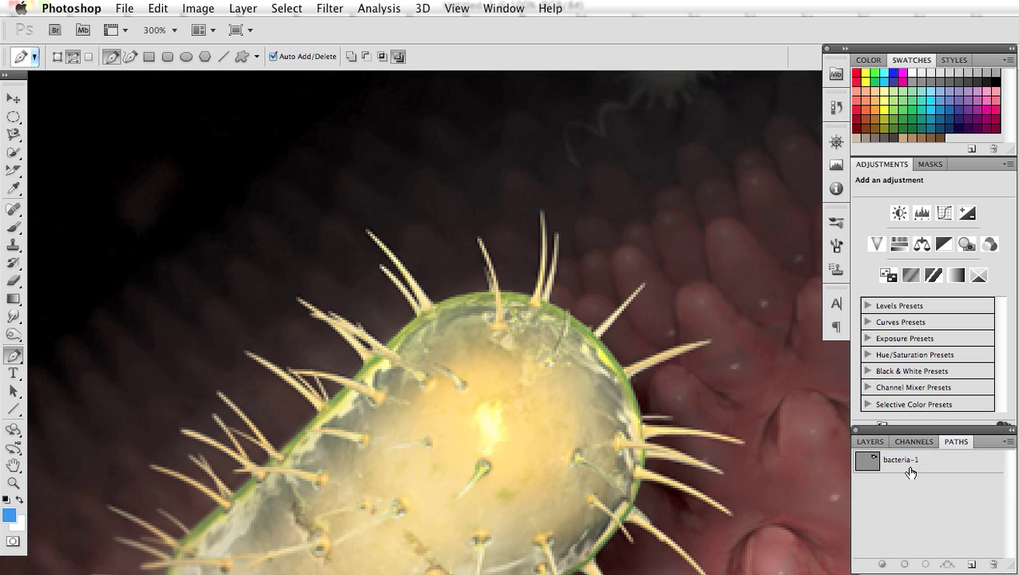
{"action": "left_click", "coordinate": [894, 464]}
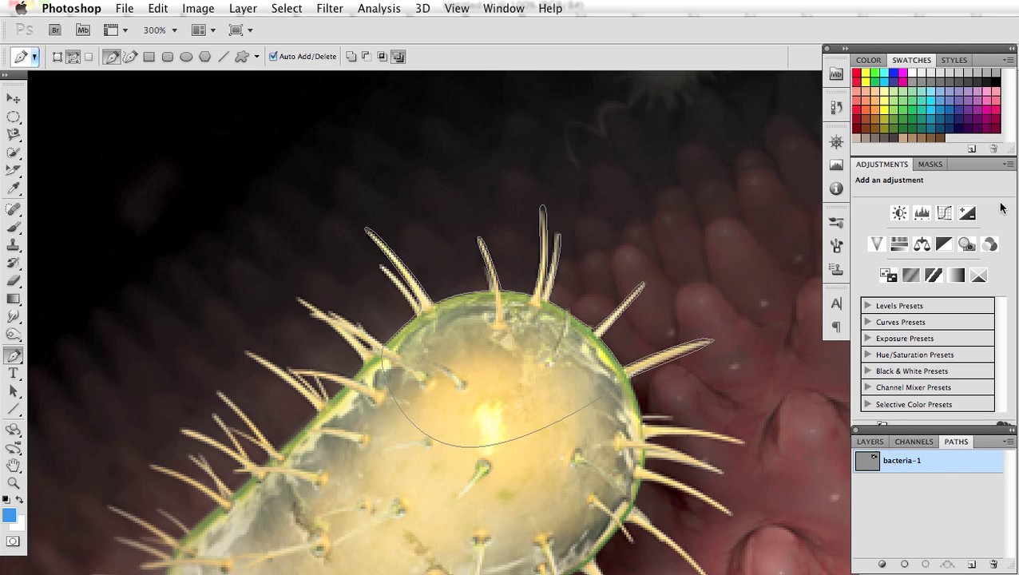
{"action": "left_click", "coordinate": [1008, 446]}
{"action": "left_click", "coordinate": [921, 467]}
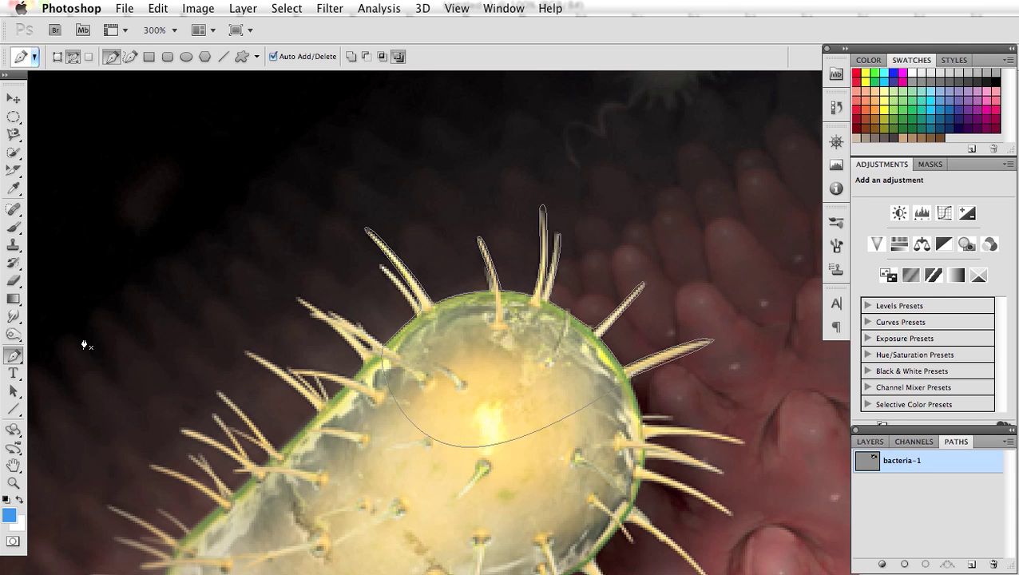
Select the bacteria-1 outline with the Path Selection tool and make a new anti-aliased selection from it with a 1 pixel feather radius.
{"action": "left_click", "coordinate": [13, 390]}
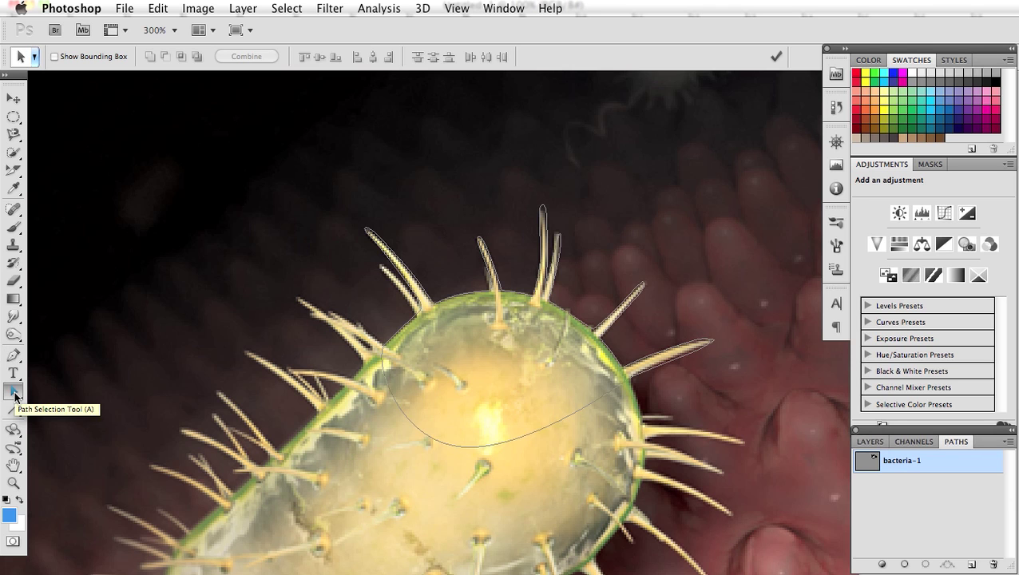
{"action": "left_click", "coordinate": [382, 366]}
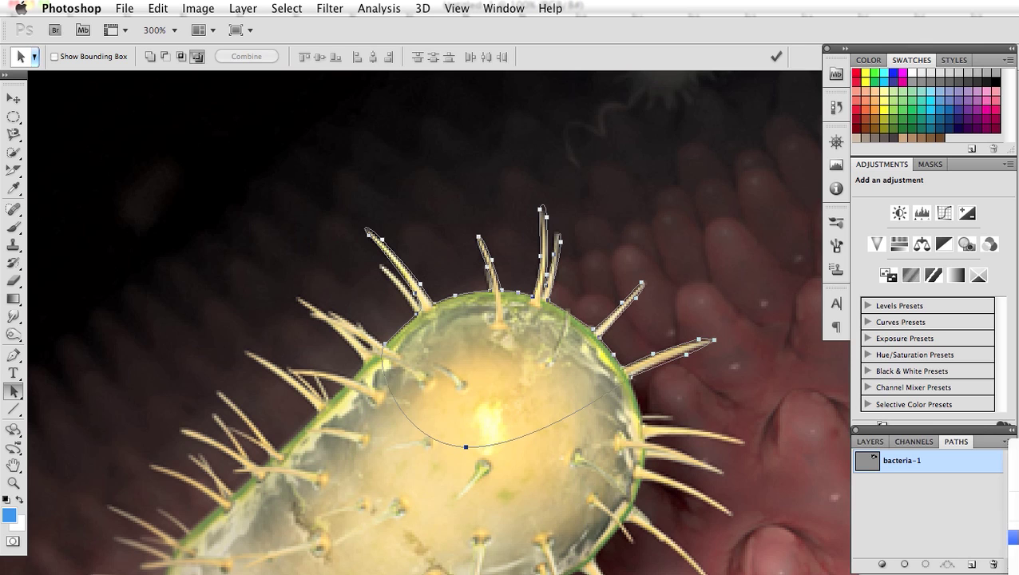
{"action": "left_click", "coordinate": [1014, 536]}
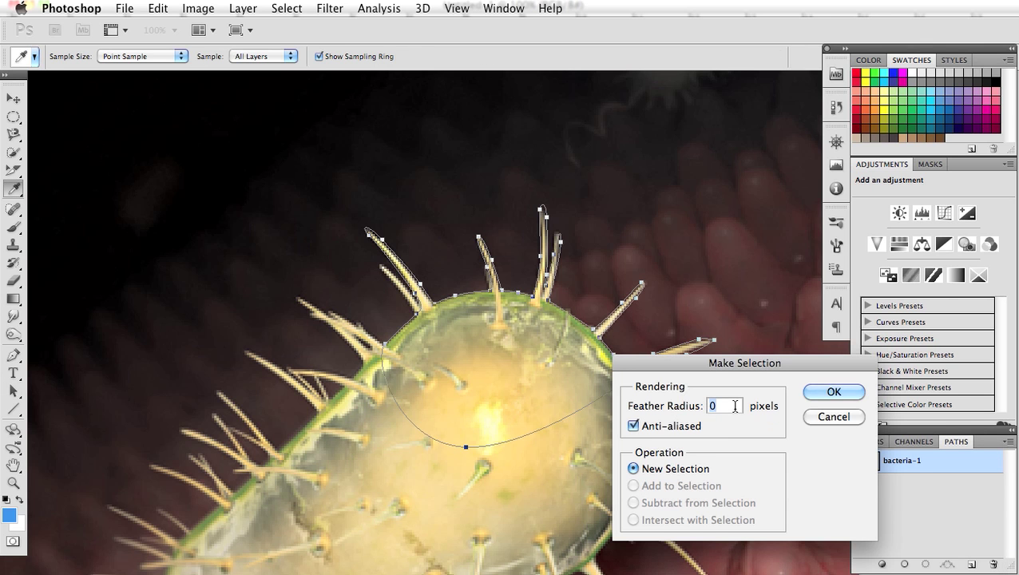
{"action": "type", "text": "1"}
{"action": "left_click", "coordinate": [833, 392]}
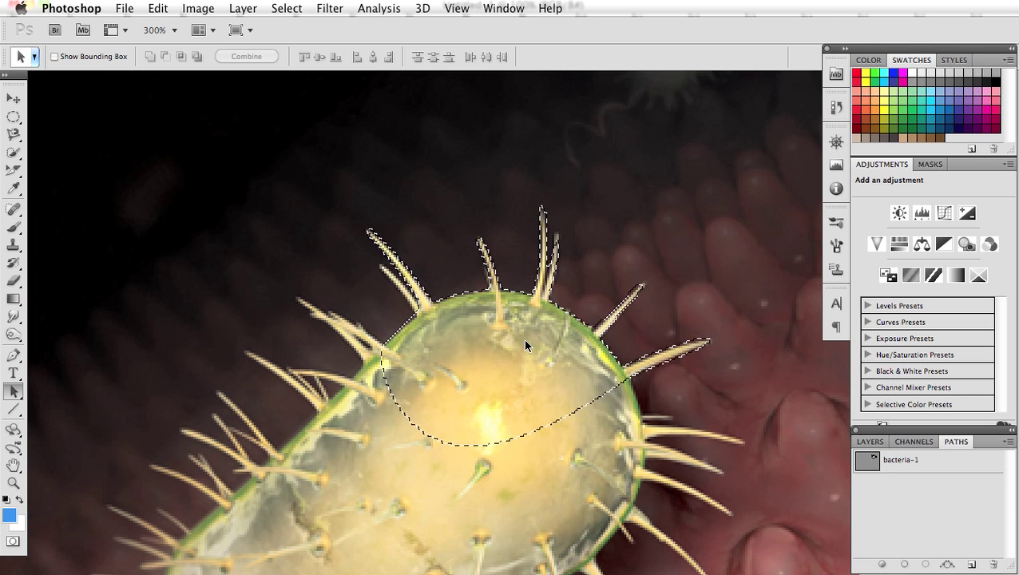
Copy the selected bacterium section onto its own layer and move the copy into the dark area left of the original bacterium.
{"action": "key", "text": "v"}
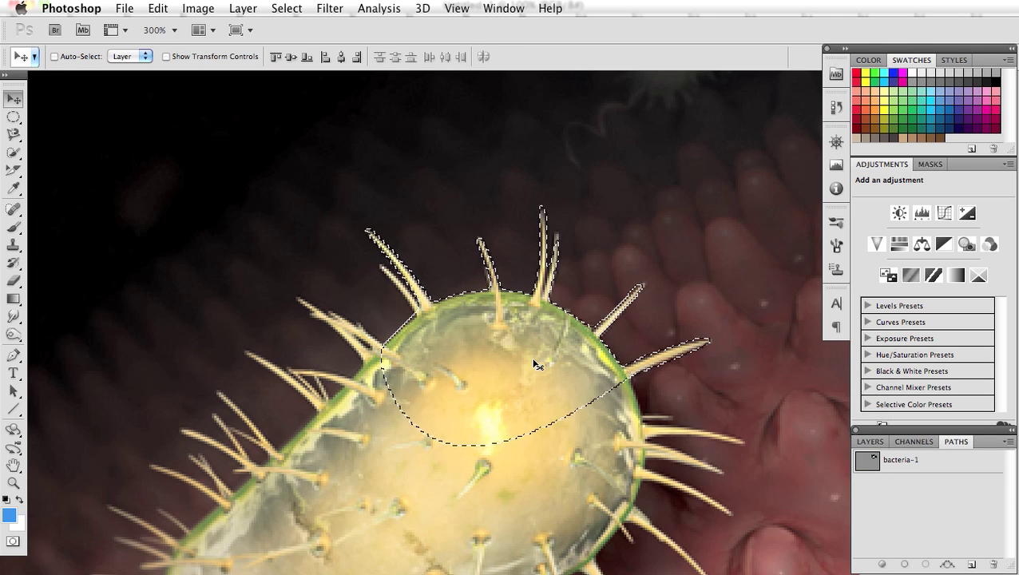
{"action": "left_click_drag", "start_coordinate": [505, 336], "coordinate": [250, 286]}
{"action": "key", "text": "super+minus"}
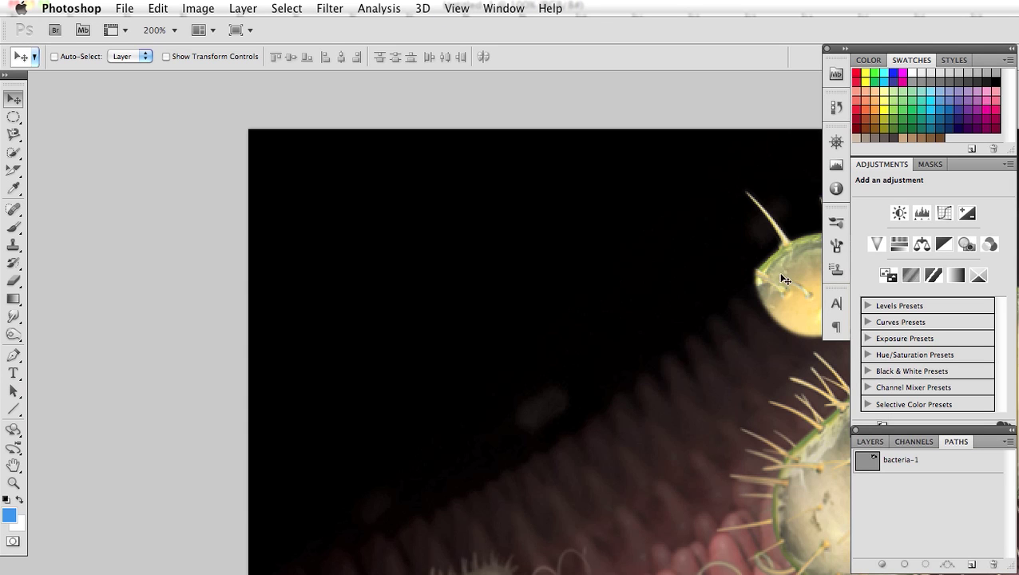
{"action": "left_click_drag", "start_coordinate": [773, 278], "coordinate": [466, 390]}
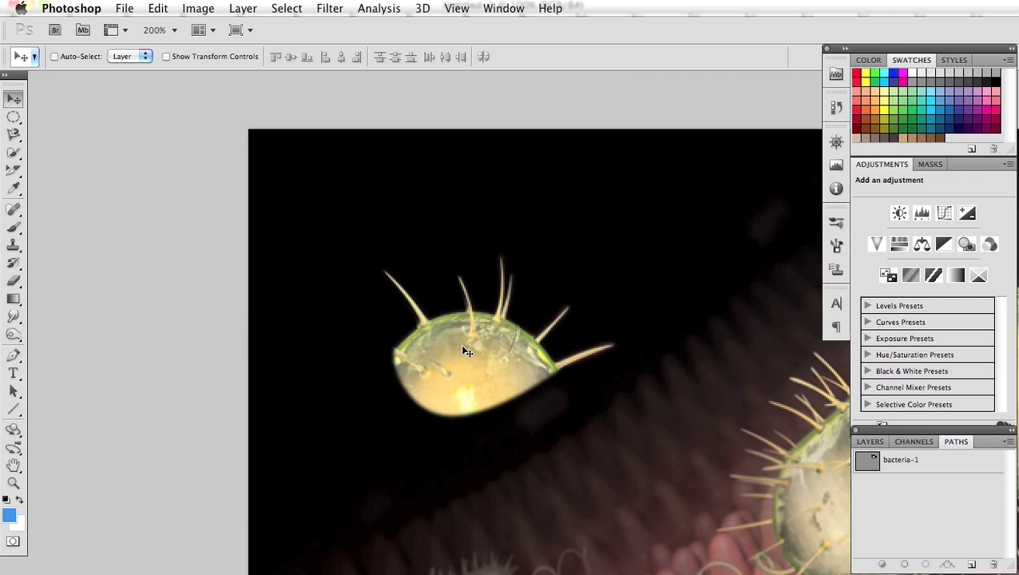
{"action": "left_click_drag", "start_coordinate": [467, 351], "coordinate": [437, 321]}
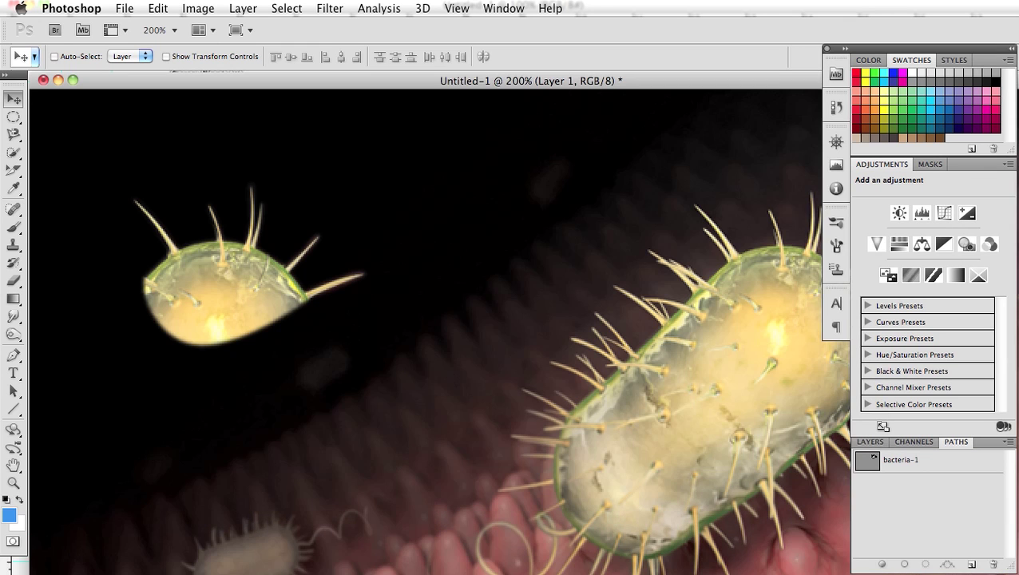
{"action": "left_click_drag", "start_coordinate": [1018, 572], "coordinate": [848, 569]}
{"action": "left_click_drag", "start_coordinate": [260, 286], "coordinate": [303, 289]}
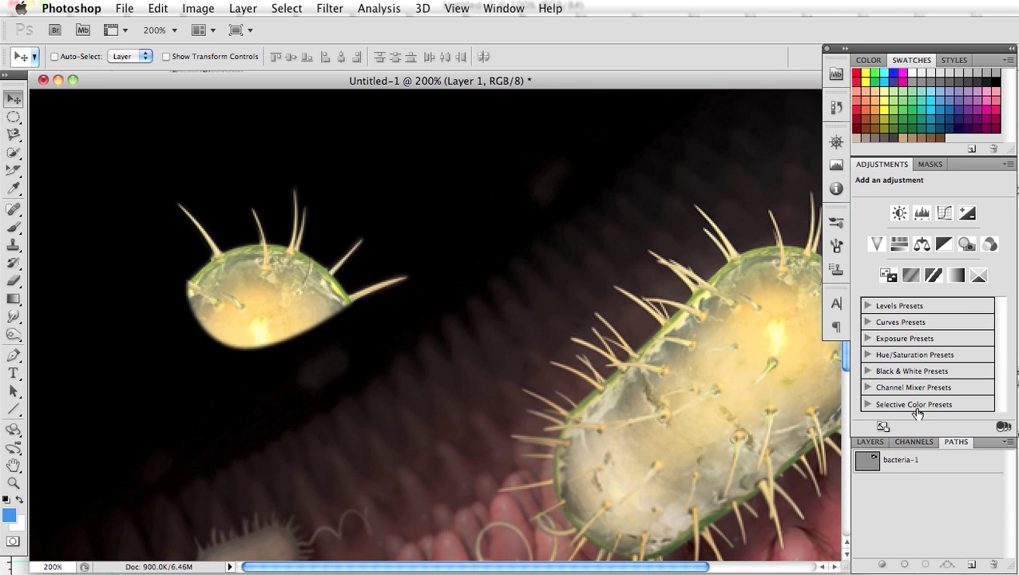
Set the copied section's layer to 56% opacity and the Screen blend mode, and move the copy closer to the large bacterium.
{"action": "left_click", "coordinate": [867, 442]}
{"action": "left_click_drag", "start_coordinate": [969, 461], "coordinate": [935, 461]}
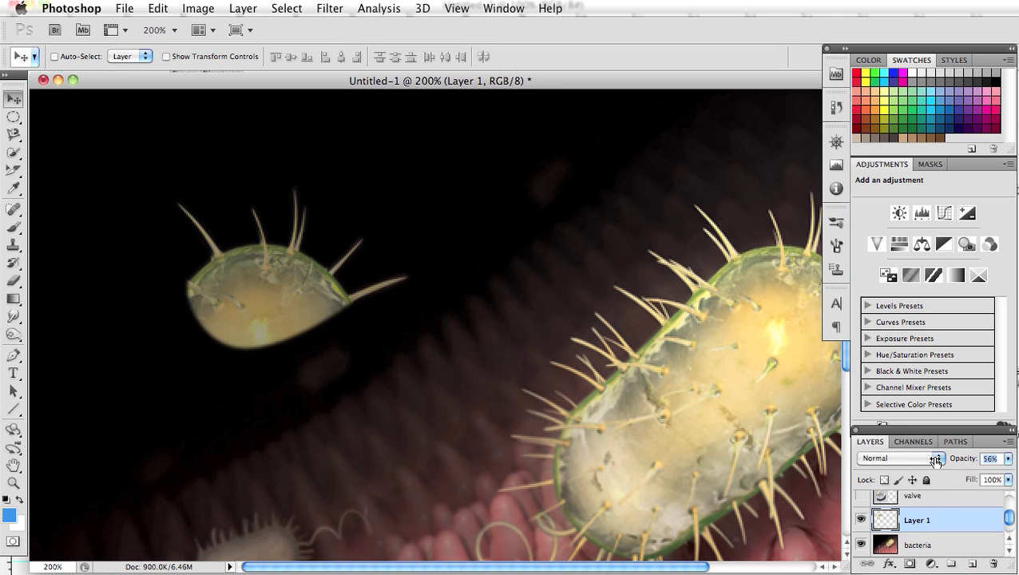
{"action": "left_click", "coordinate": [936, 458]}
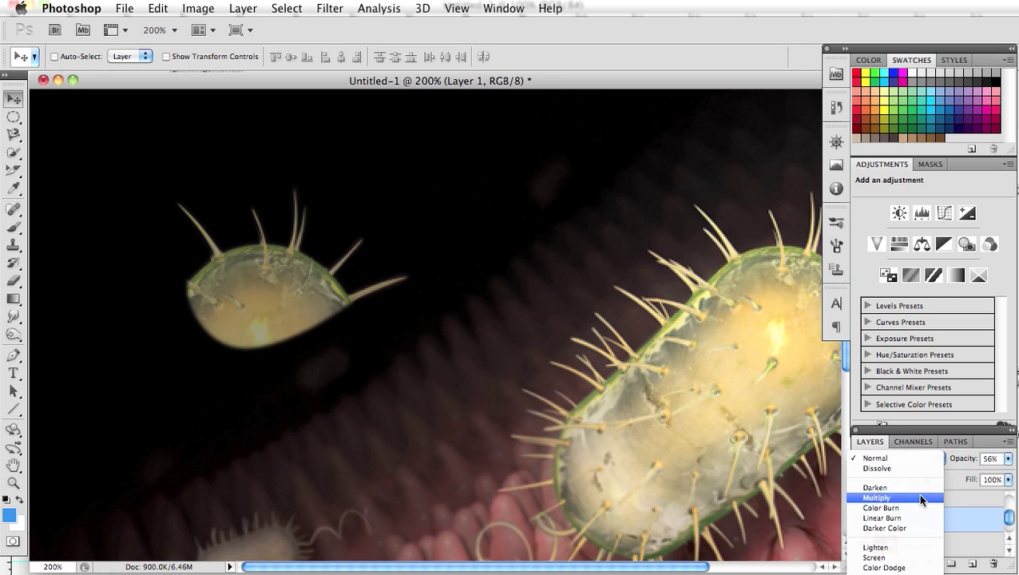
{"action": "left_click", "coordinate": [907, 557]}
{"action": "left_click_drag", "start_coordinate": [311, 330], "coordinate": [401, 325]}
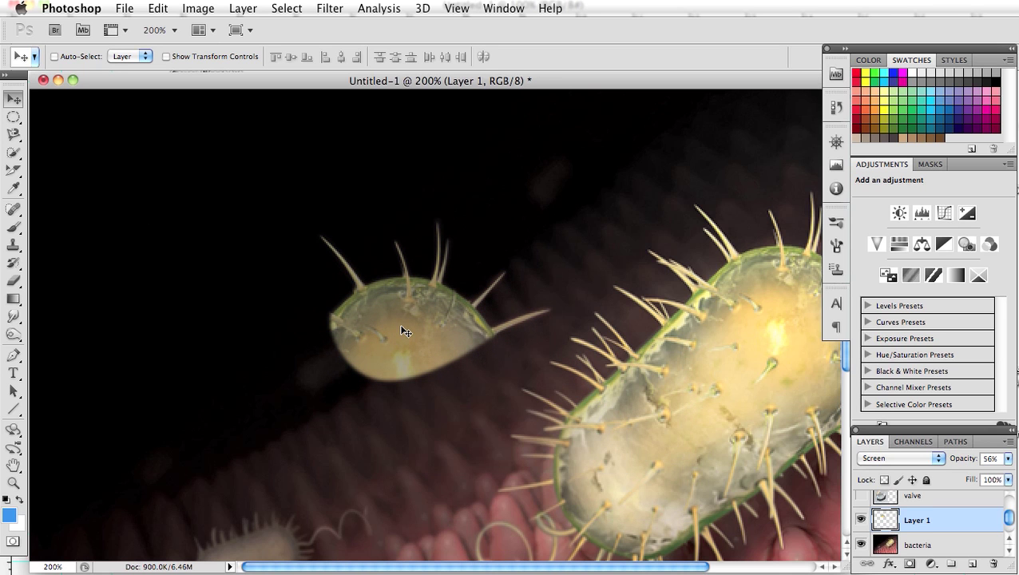